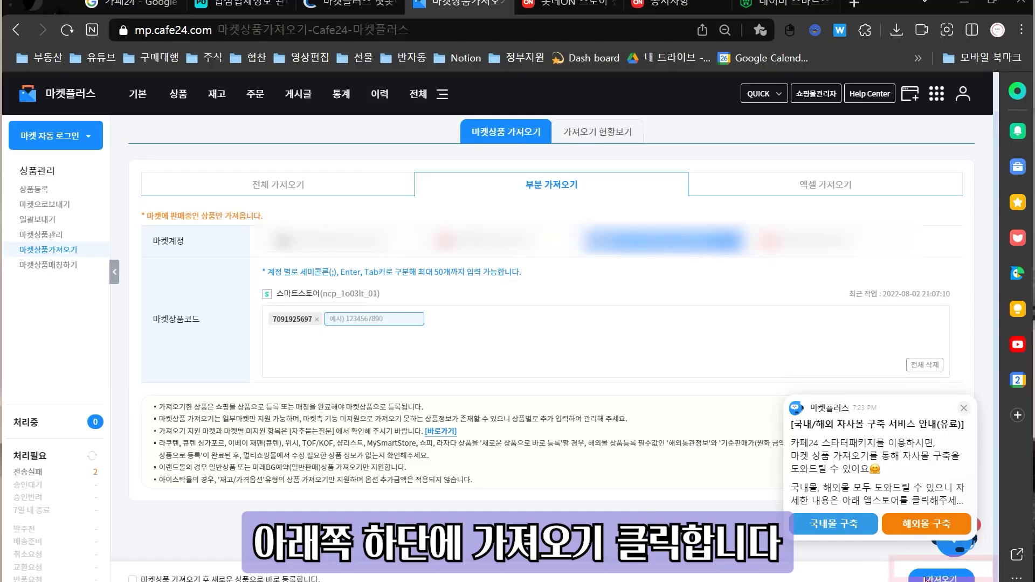
Run the partial import of the entered SmartStore product code and proceed from the import status list to the next stage
click(941, 576)
key(Return)
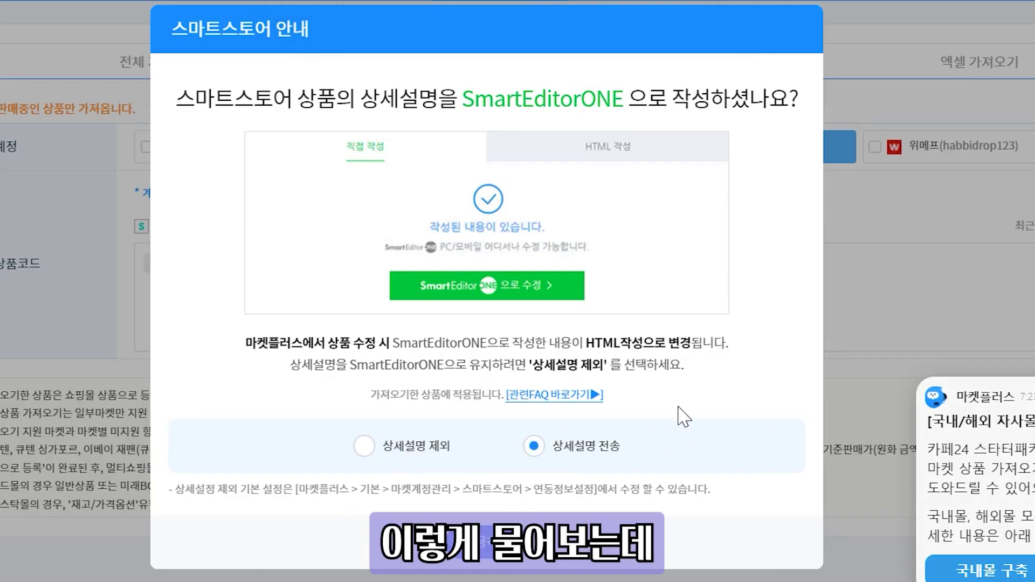
drag(465, 108, 726, 102)
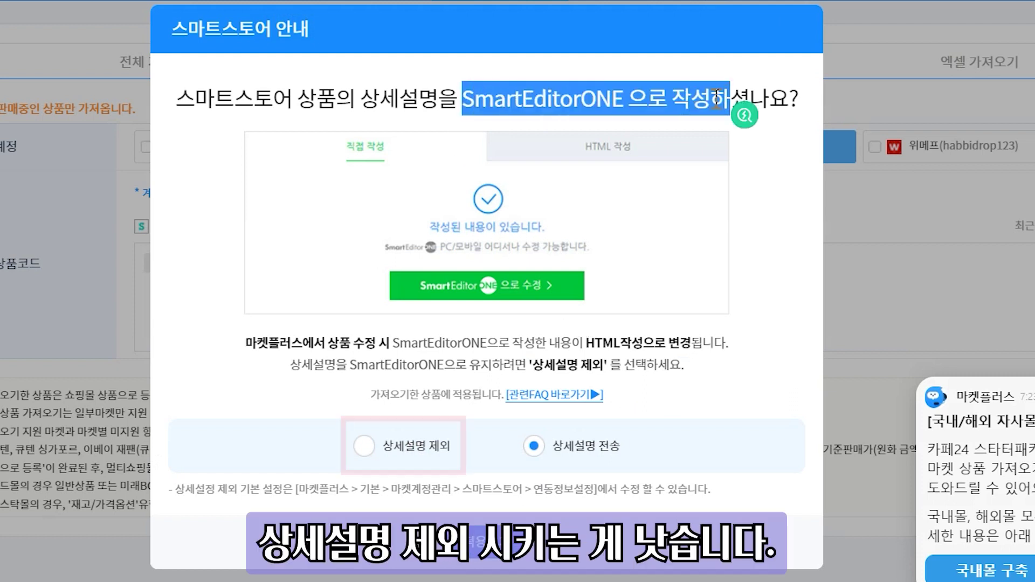
click(724, 103)
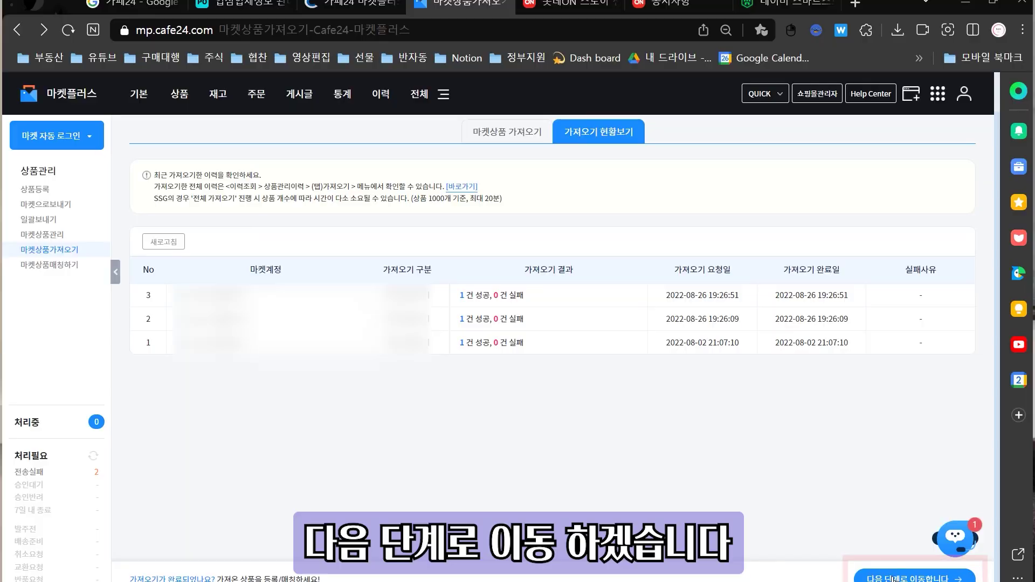
click(914, 577)
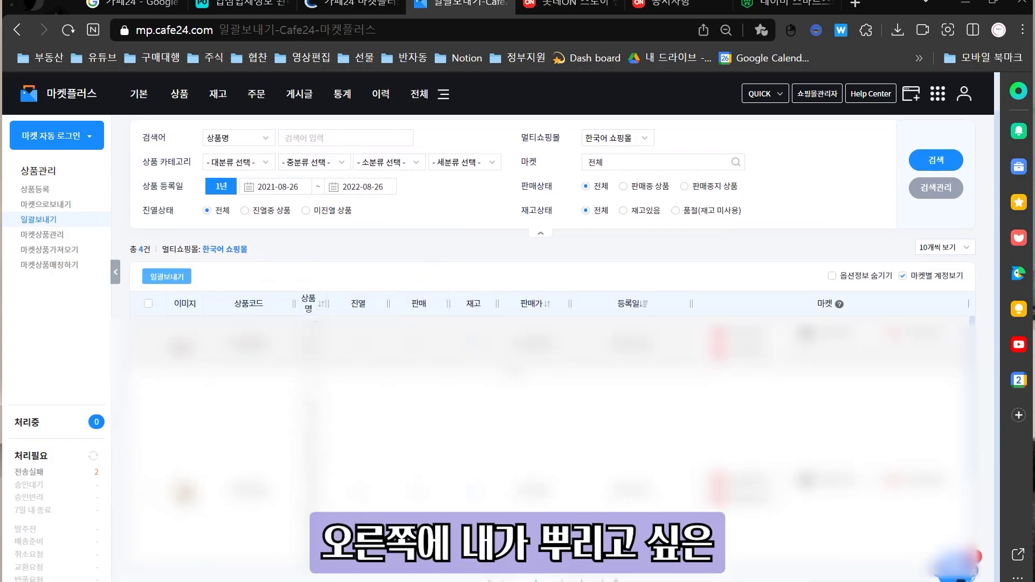
Select the 위메프, SSG and 티몬 market accounts for the ₩122,500 product in the bulk export list
key(ctrl+minus)
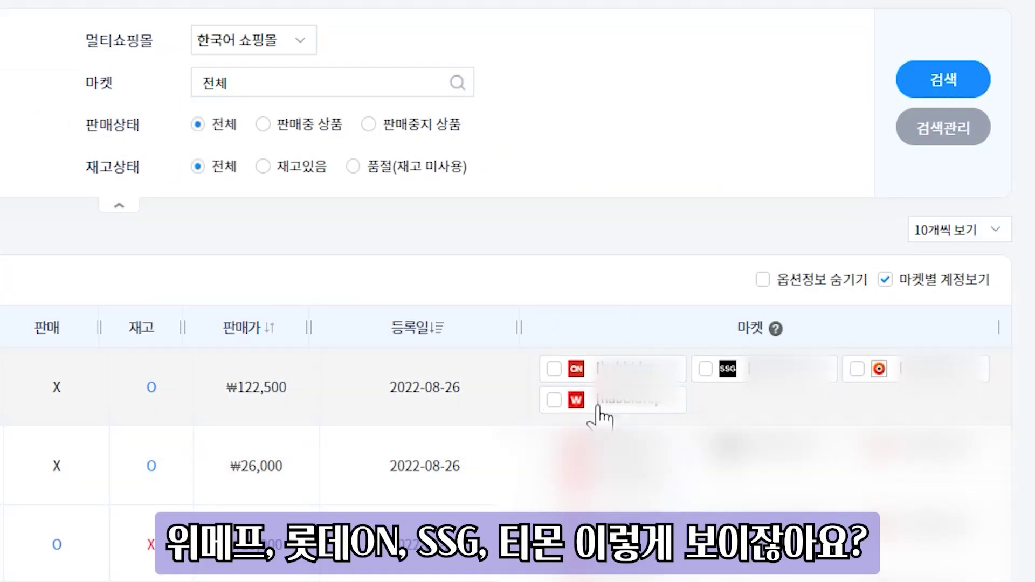
click(622, 414)
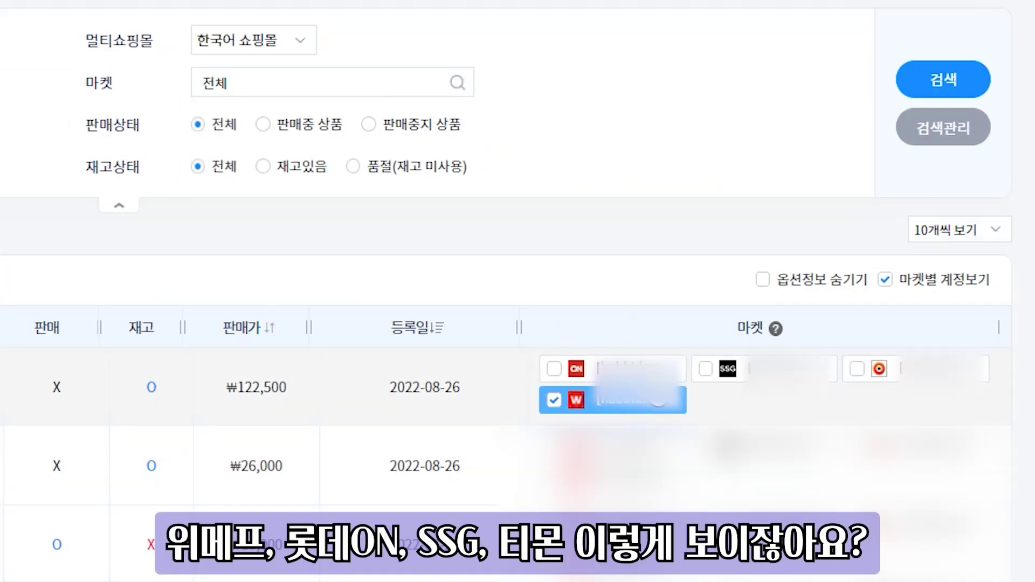
click(812, 372)
click(917, 372)
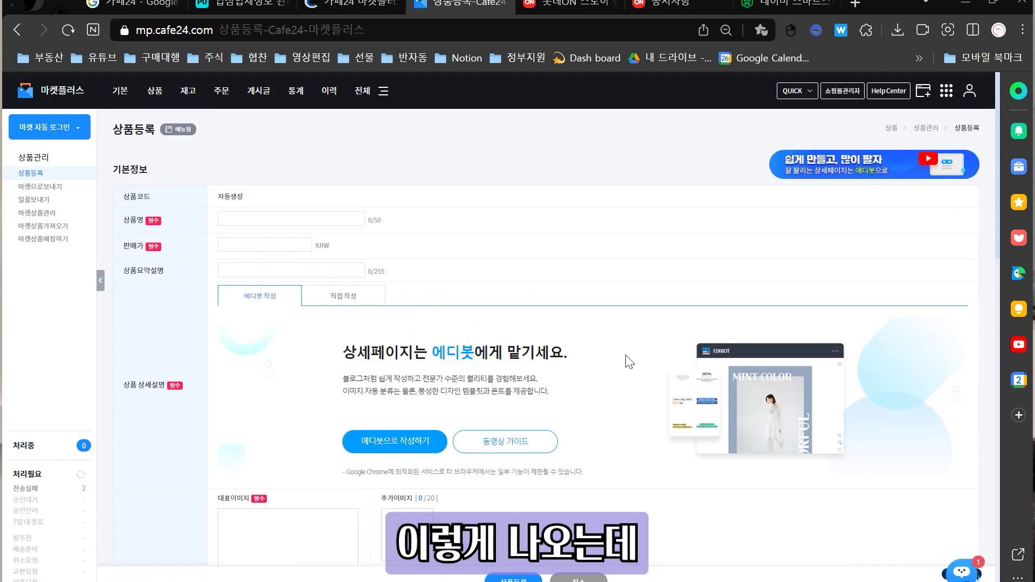
Start writing the new product's detail description with 에디봇, using the 식품 | 베이커리 | 화려한 croissant template
scroll(432, 504, down, 1)
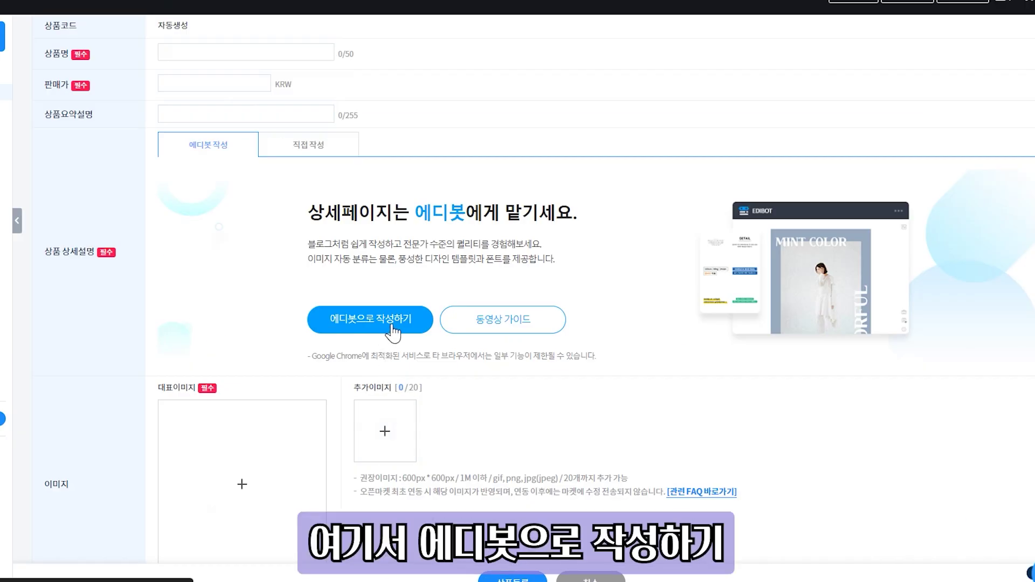
click(392, 330)
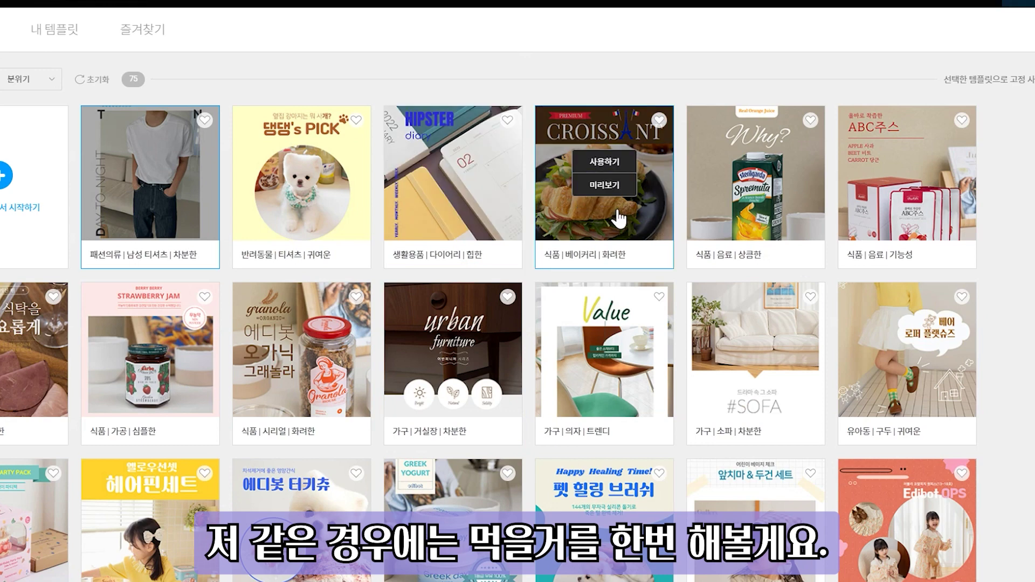
click(620, 163)
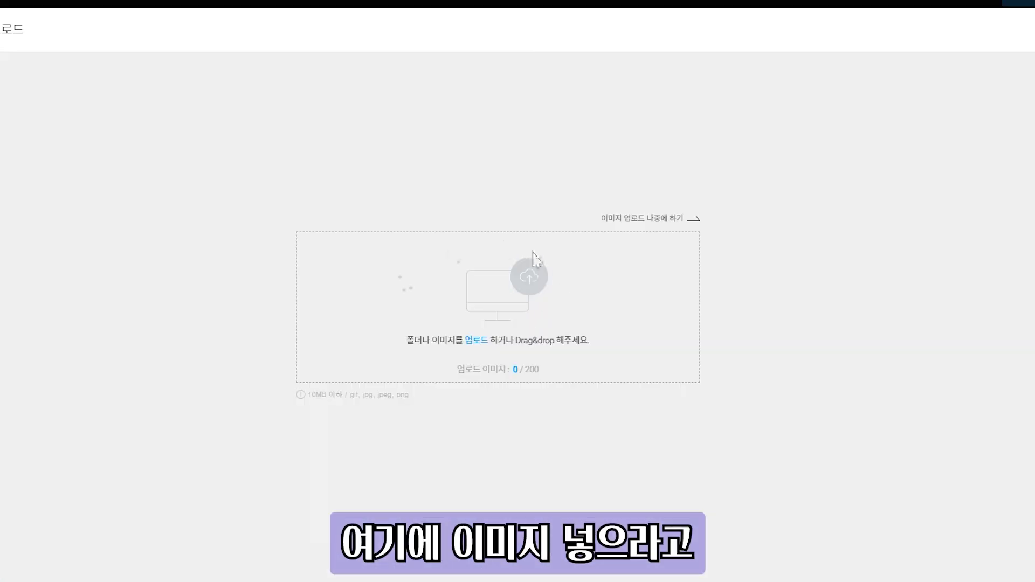
Upload only the 돈까스 image file to the template
click(525, 277)
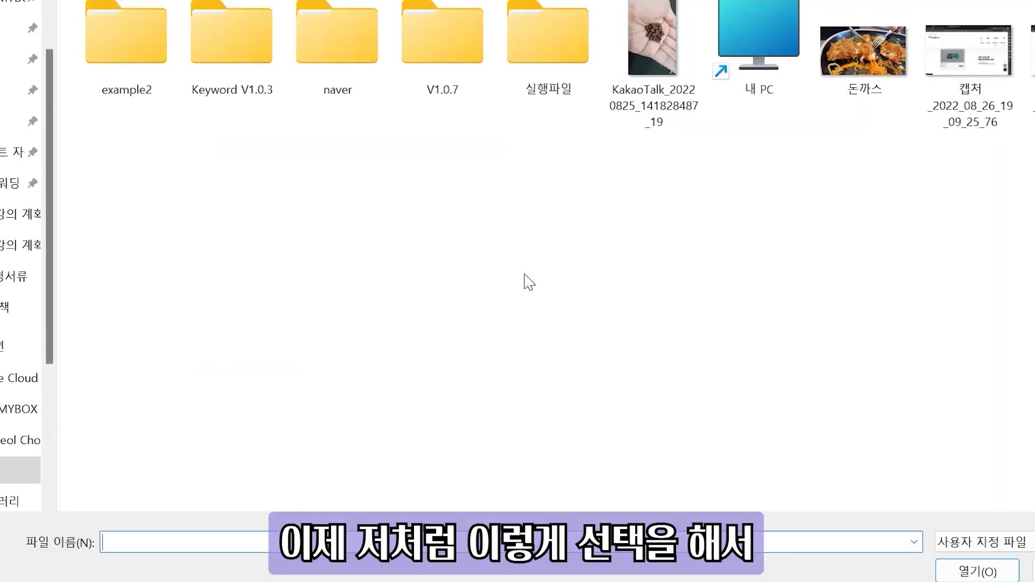
click(653, 49)
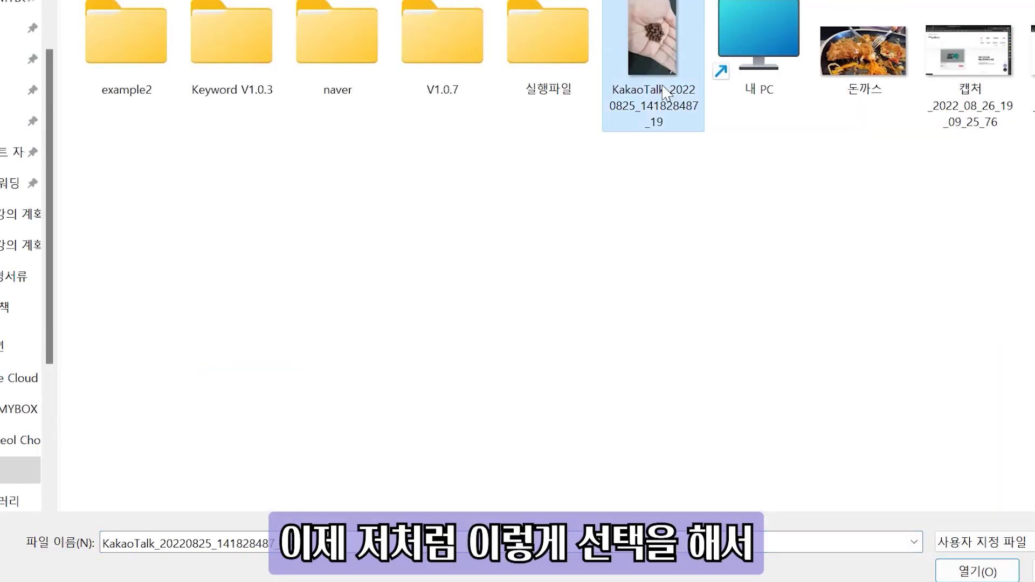
ctrl+click(856, 44)
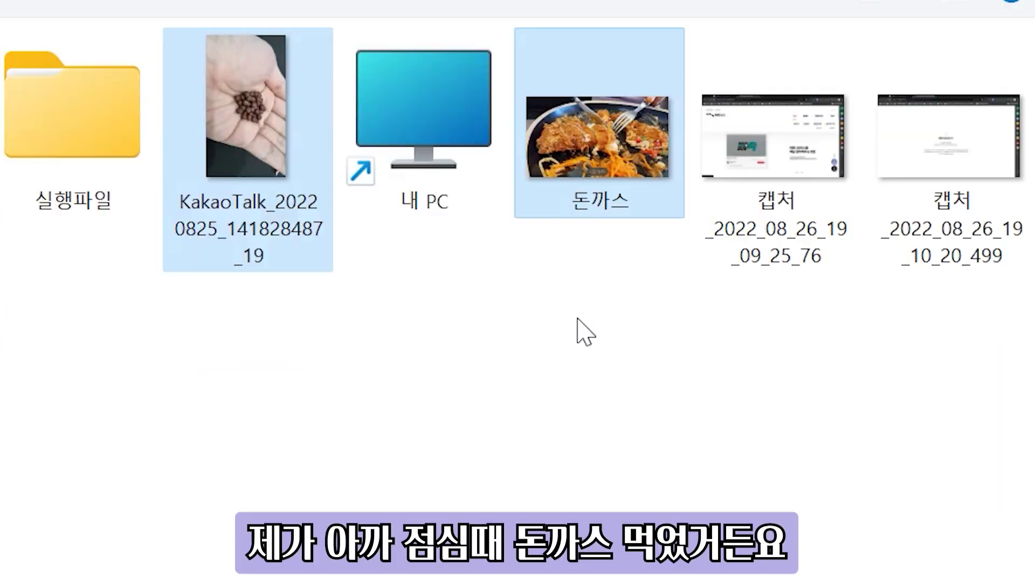
click(879, 52)
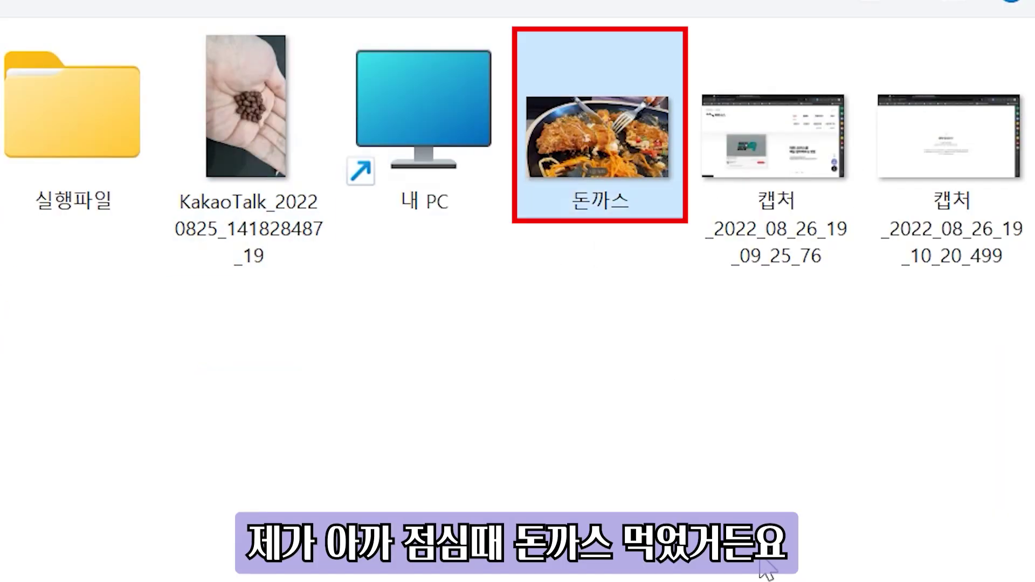
click(977, 572)
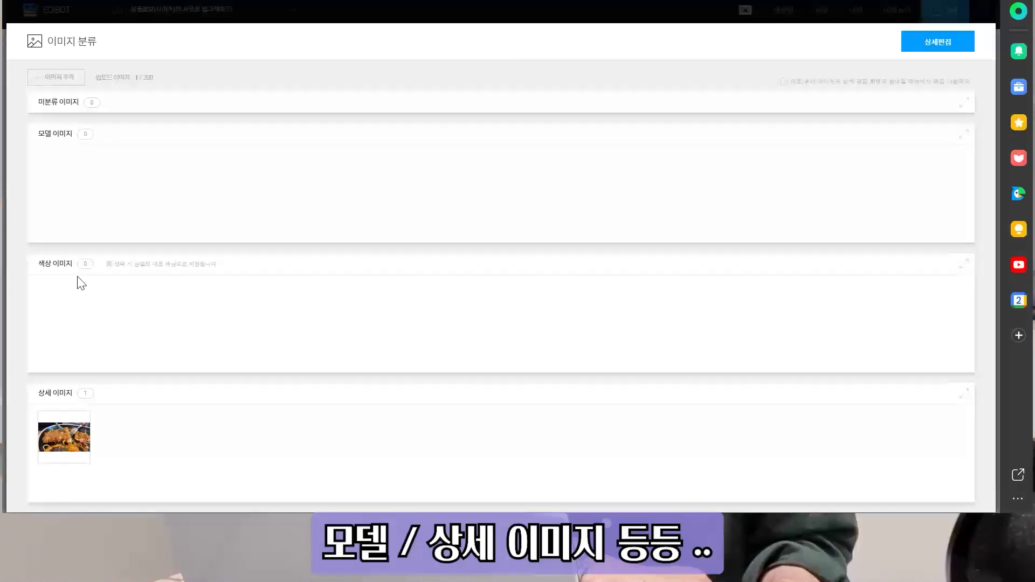
Move the uploaded image from 상세 이미지 to the 색상 이미지 category and open the detail page for editing
drag(64, 437, 87, 363)
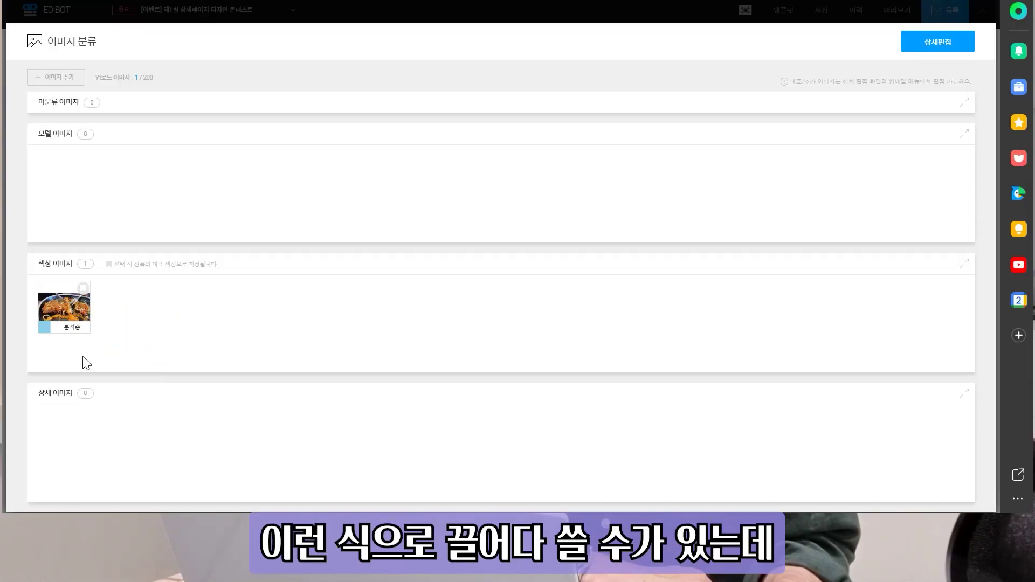
drag(65, 313, 88, 326)
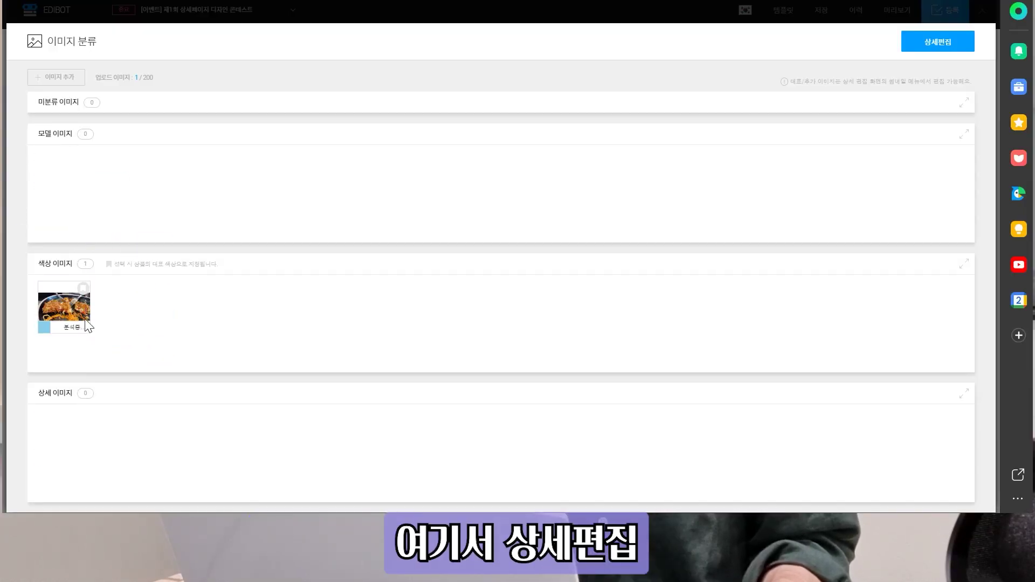
click(957, 46)
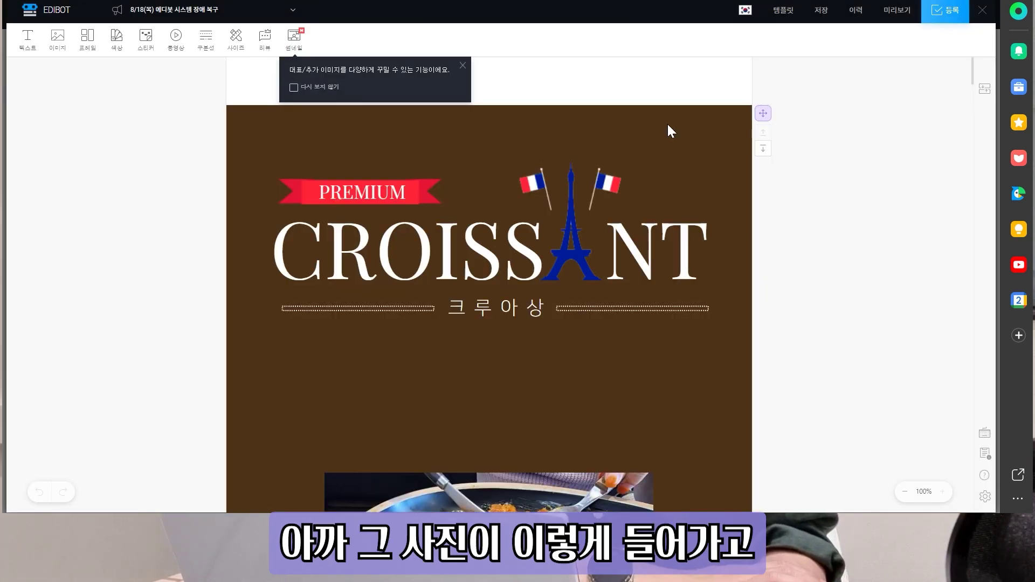
Review the croissant template's detail page, checking how the uploaded photo, the review cards and the image placeholders are laid out
scroll(693, 420, down, 5)
scroll(611, 396, down, 1)
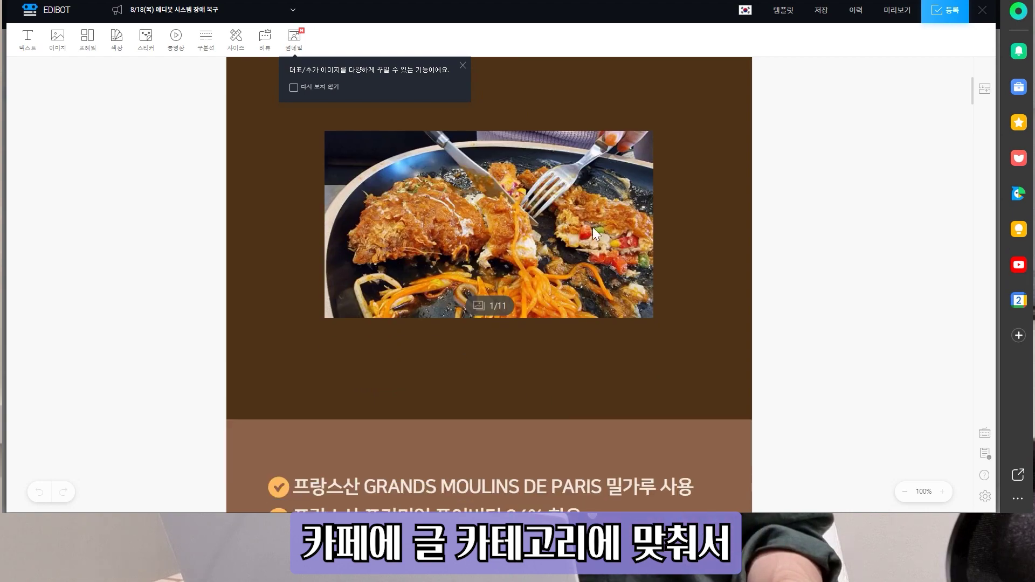
scroll(539, 269, down, 12)
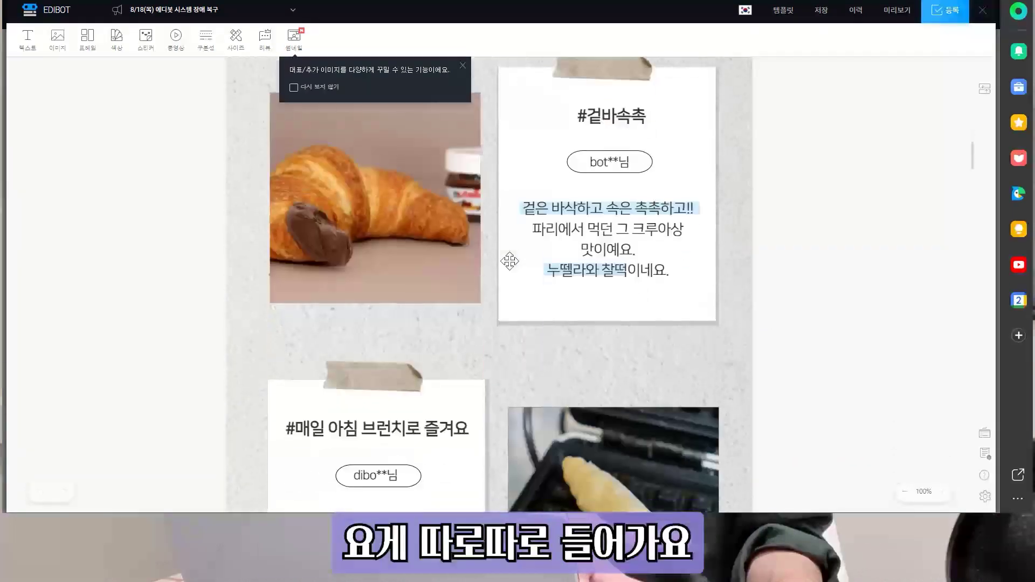
scroll(486, 250, down, 10)
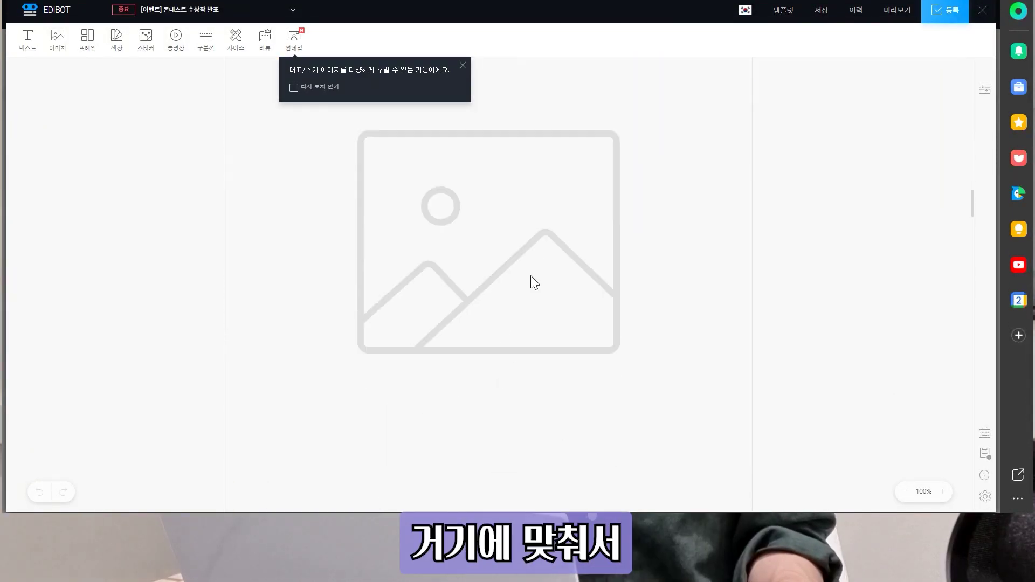
scroll(545, 272, down, 5)
scroll(631, 315, up, 5)
scroll(539, 270, down, 3)
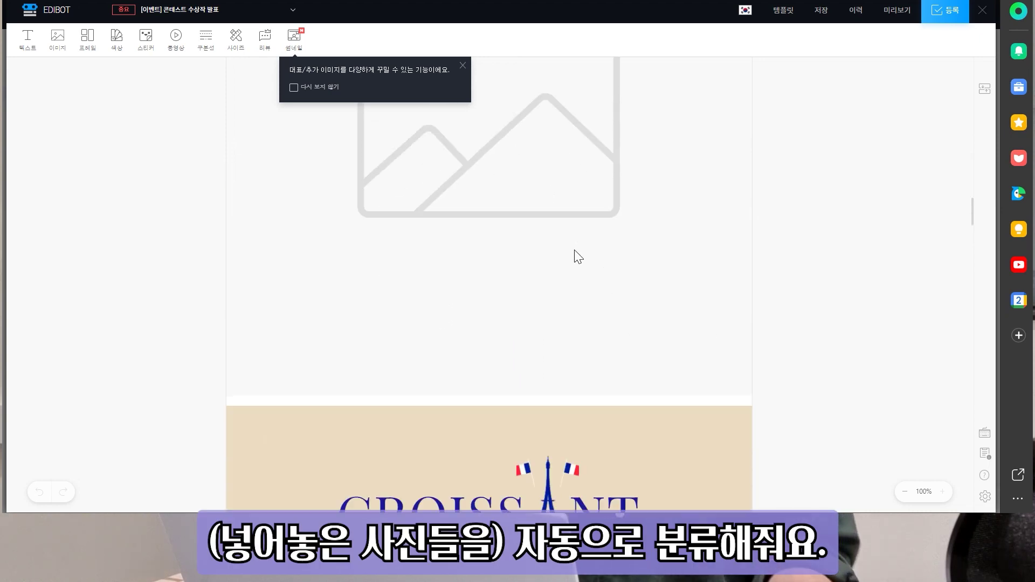
Replace the heading text under the Secret 1 ribbon with "맛있는 돈까스" and deselect the text box
scroll(579, 257, down, 10)
click(501, 168)
double_click(500, 168)
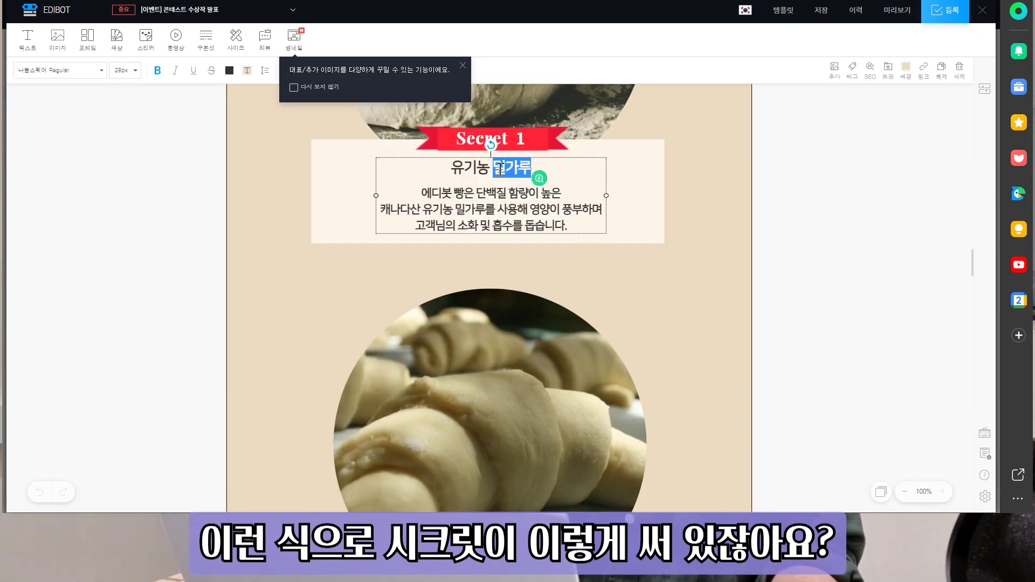
triple_click(500, 168)
text(맛있)
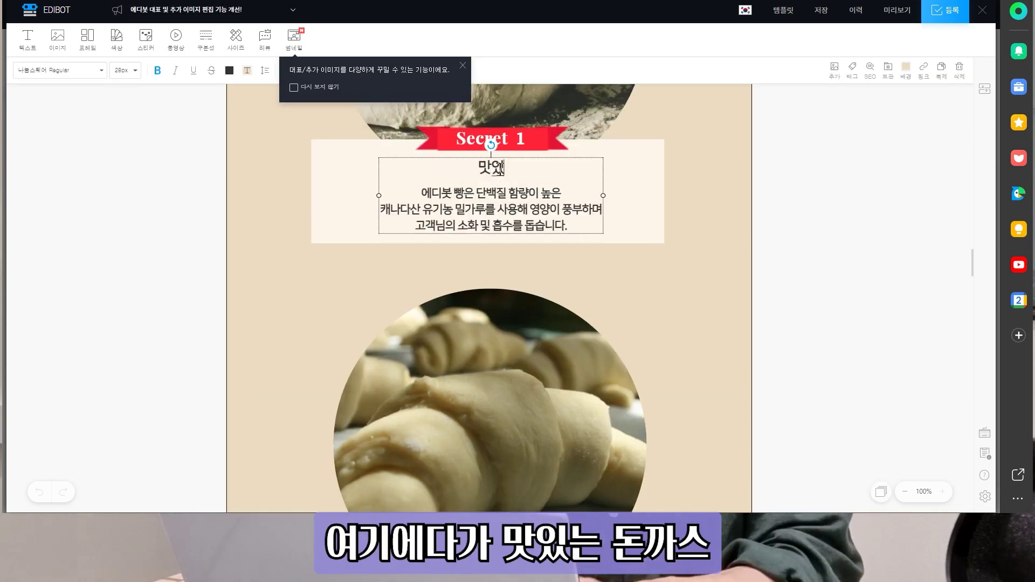
text(는 돈까스)
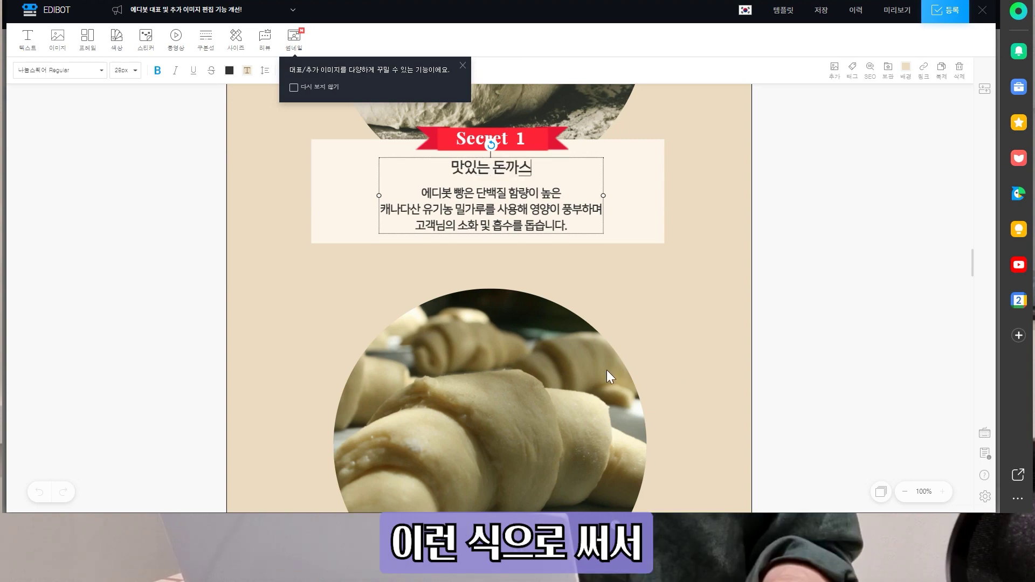
click(526, 208)
click(735, 322)
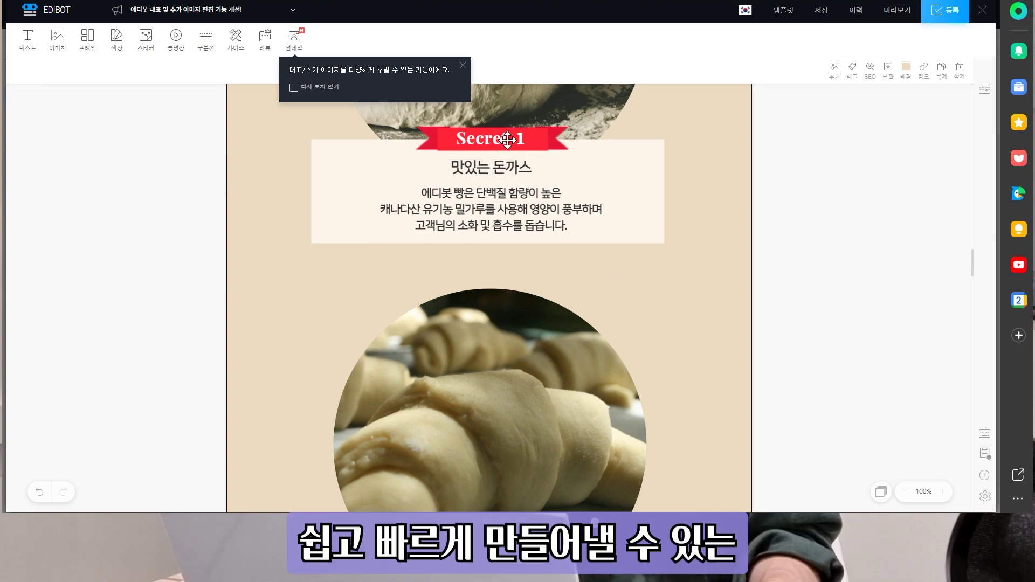
Look through the remaining sections of the detail page below Secret 1
scroll(512, 136, down, 15)
scroll(534, 297, down, 15)
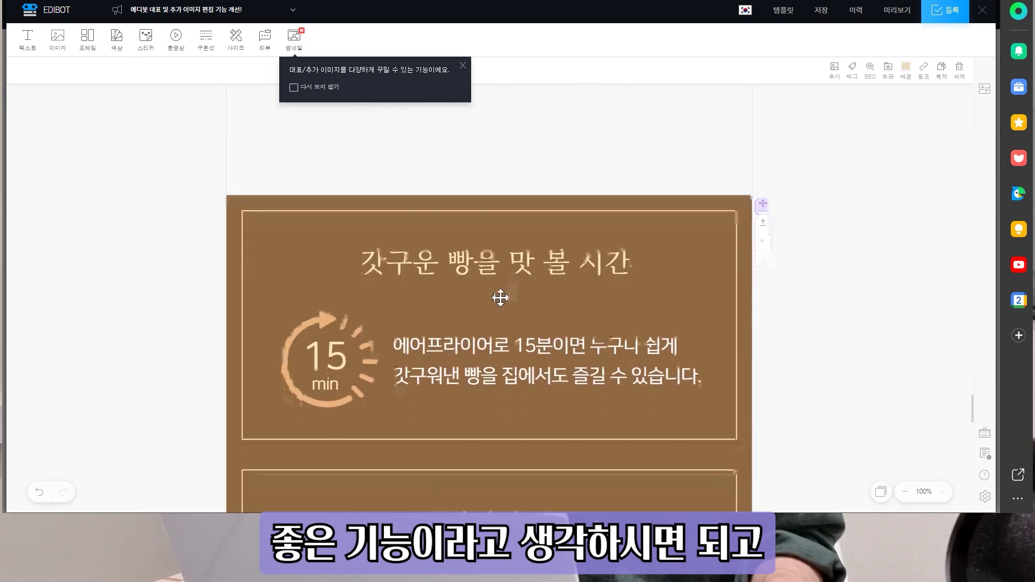